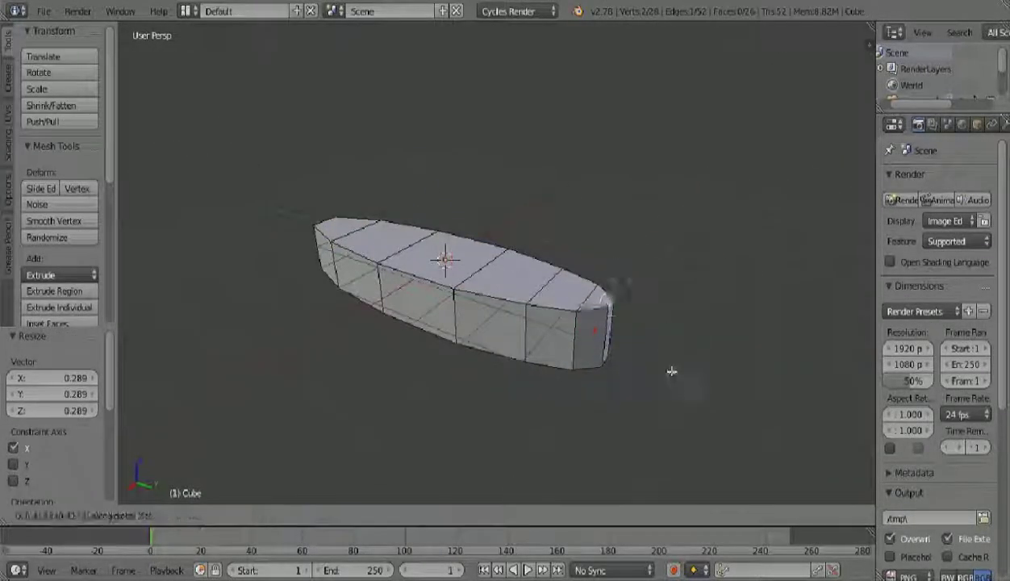
- Raise the inset rim of the hull upward along Z into thin walls, checked from the Right Ortho side view
{"action": "middle_click_drag", "start_coordinate": [647, 296], "coordinate": [670, 339]}
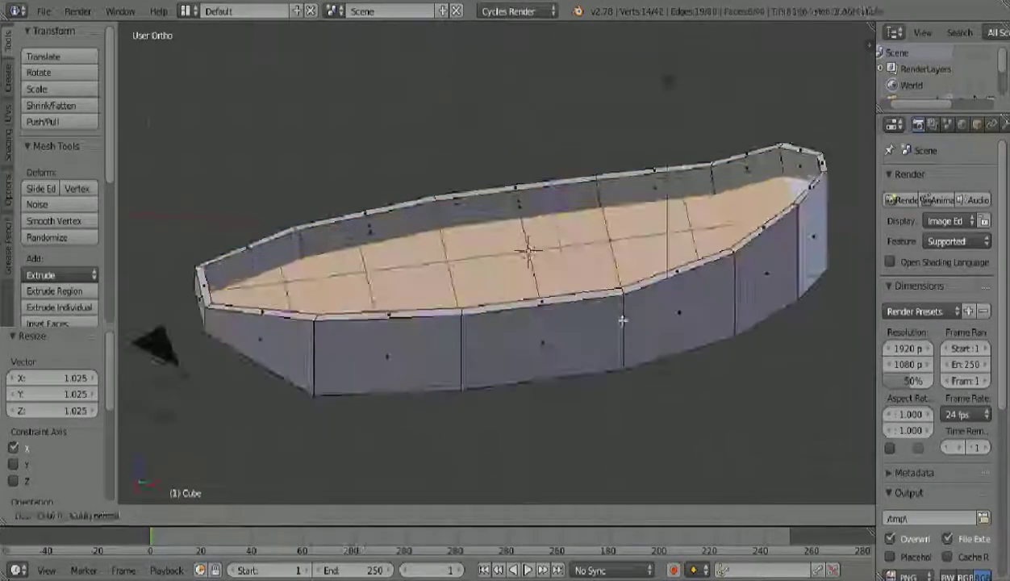
{"action": "key", "text": "KP_3"}
{"action": "key", "text": "e"}
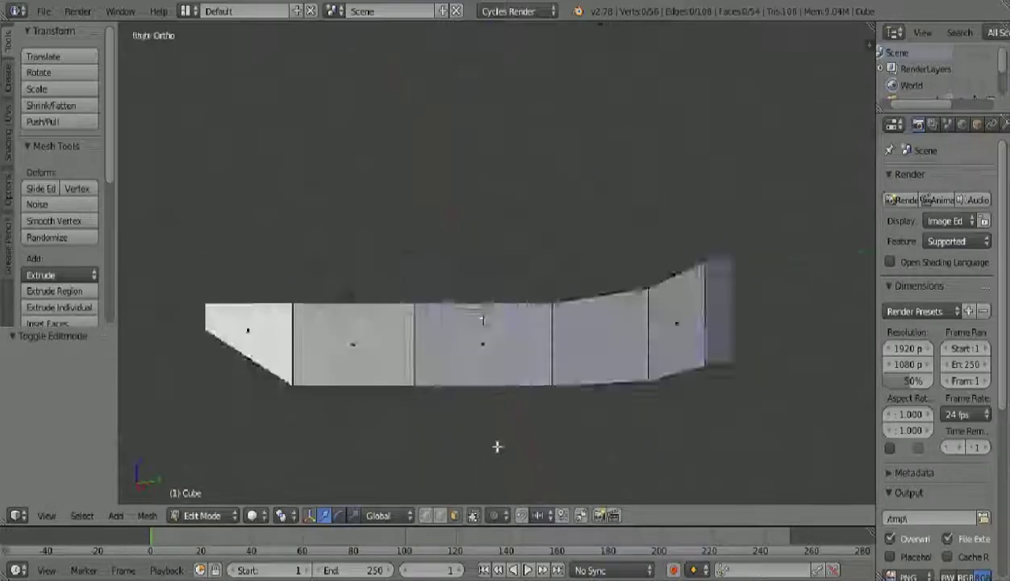